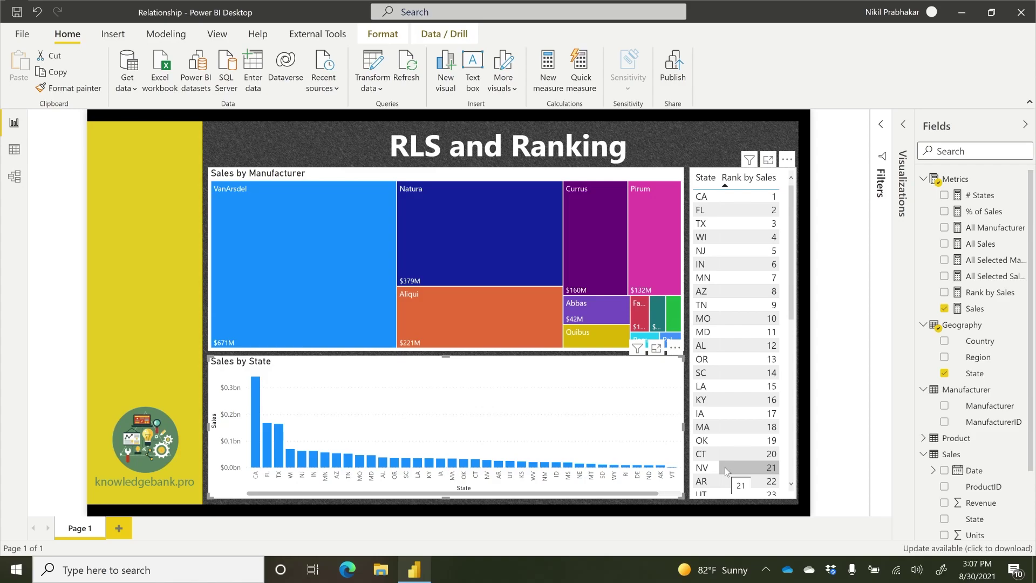
Step: In Model view, inspect the UserState–Geography relationship: many-to-one, with filtering and security applied both ways
{"action": "left_click", "coordinate": [16, 180]}
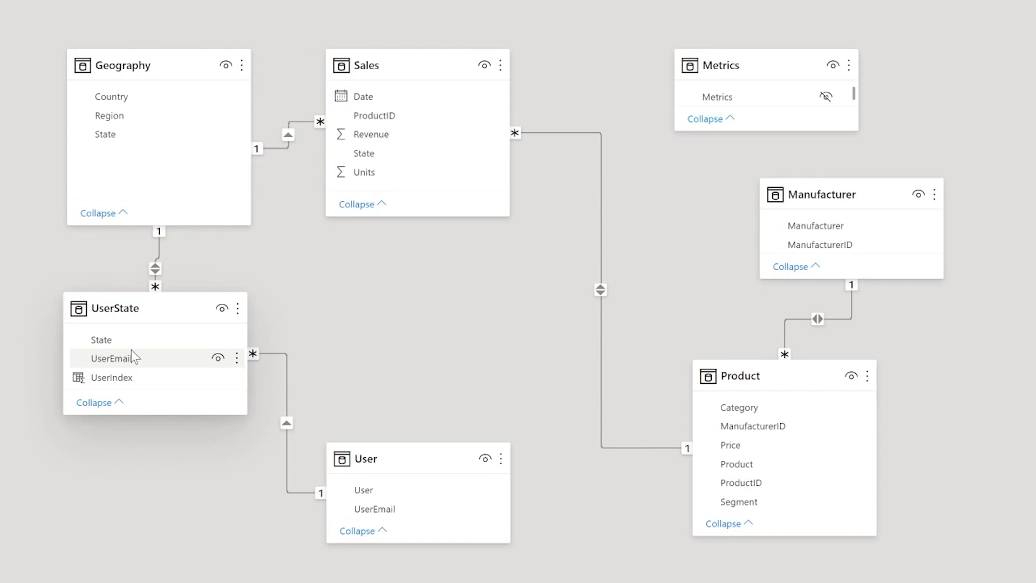
{"action": "double_click", "coordinate": [155, 268]}
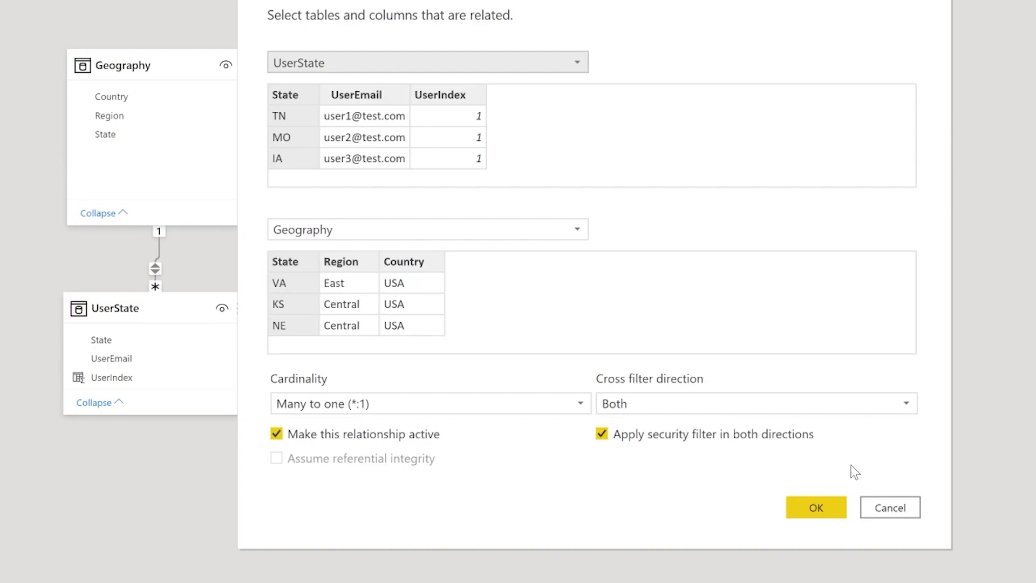
{"action": "left_click", "coordinate": [891, 509]}
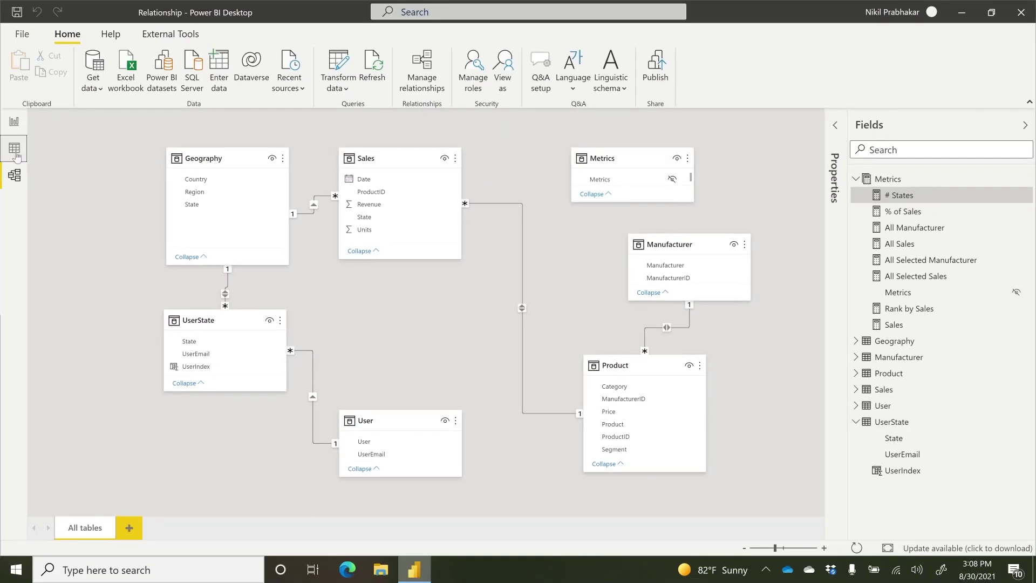
Step: Browse the User table's rows in Data view, then go back to the RLS and Ranking page
{"action": "left_click", "coordinate": [15, 153]}
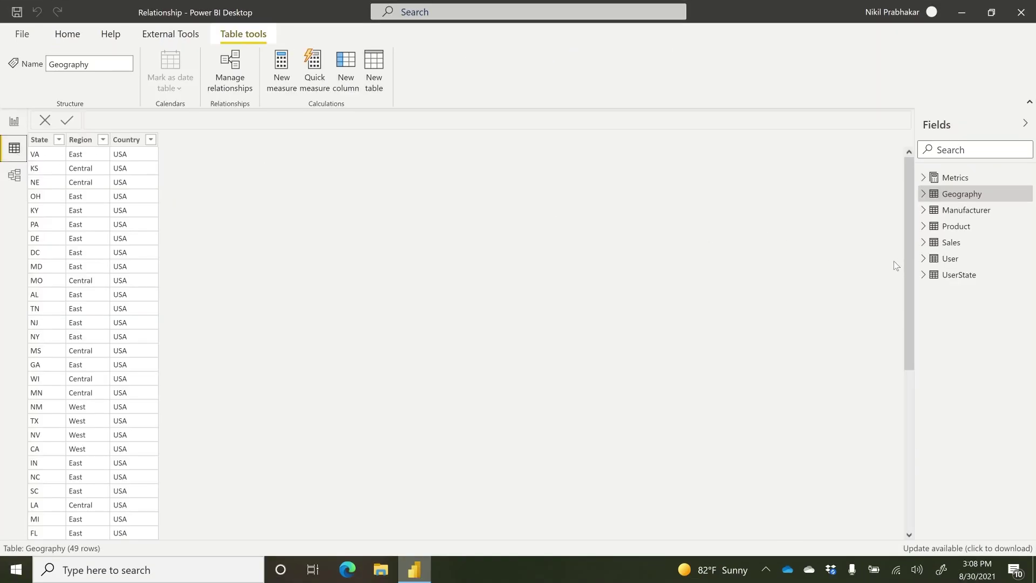
{"action": "left_click", "coordinate": [951, 259]}
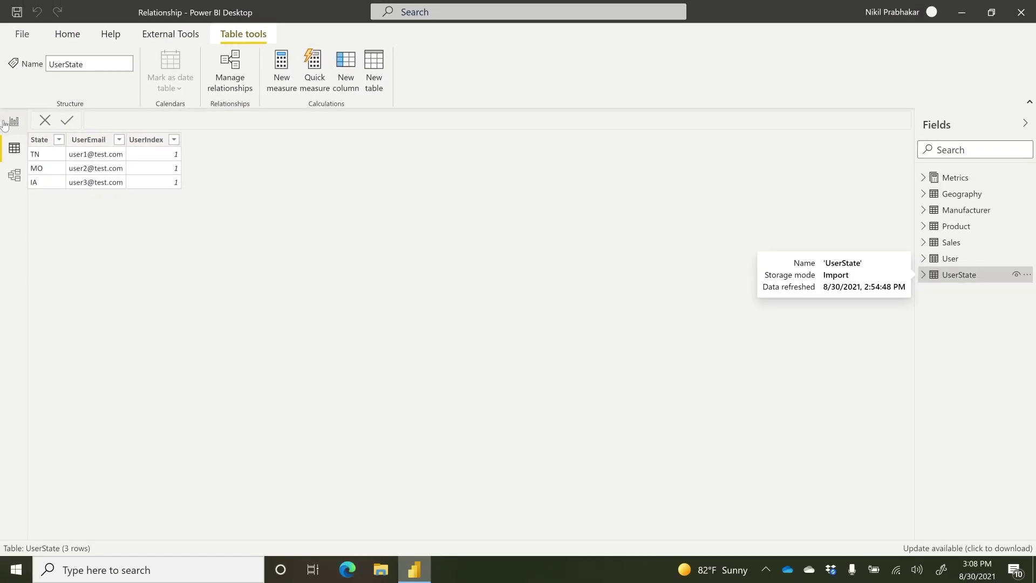
{"action": "left_click", "coordinate": [13, 123]}
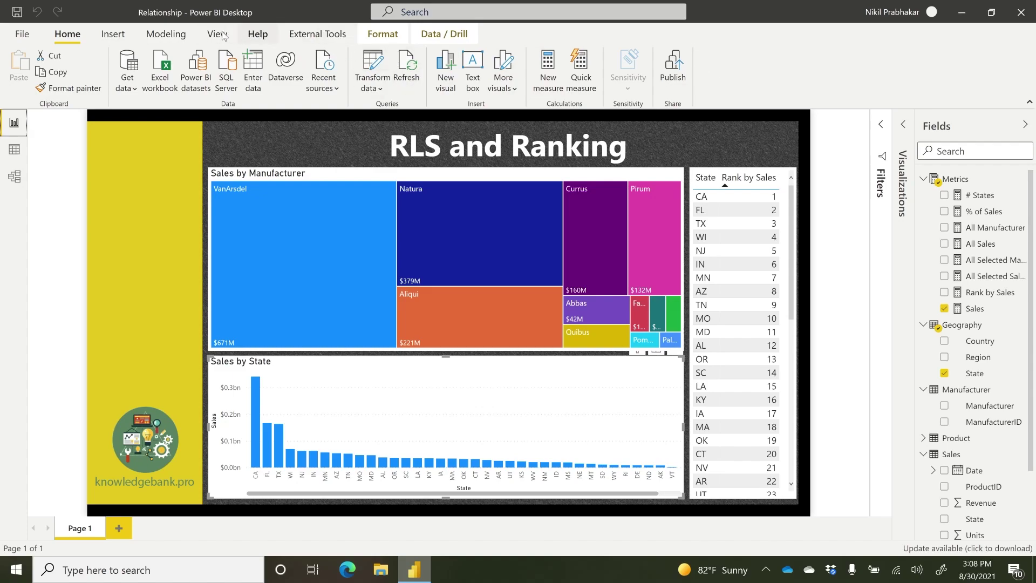
Step: Preview the report as the test user's e-mail under the By State role, leaving only TN
{"action": "left_click", "coordinate": [166, 34]}
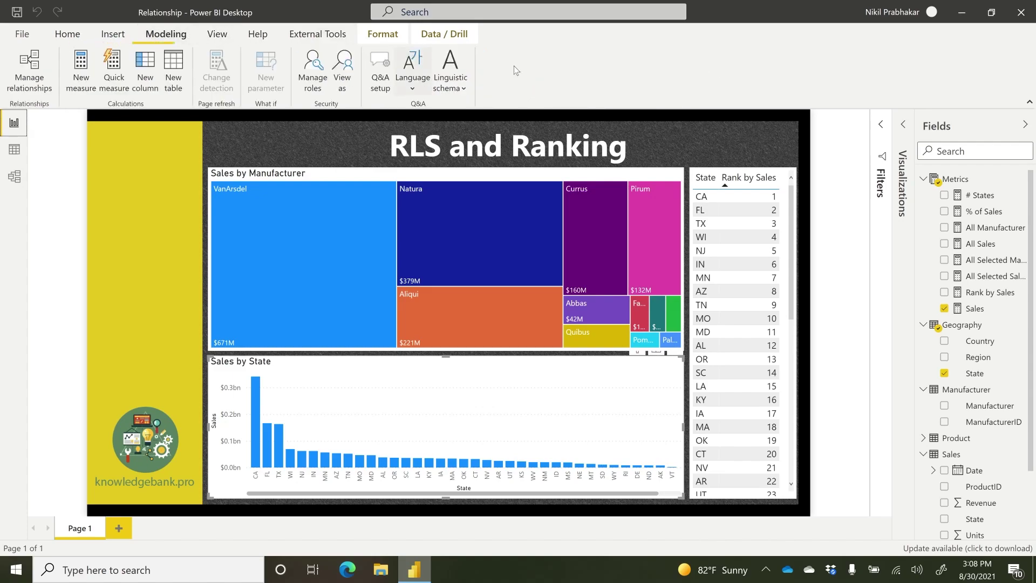
{"action": "left_click", "coordinate": [344, 79]}
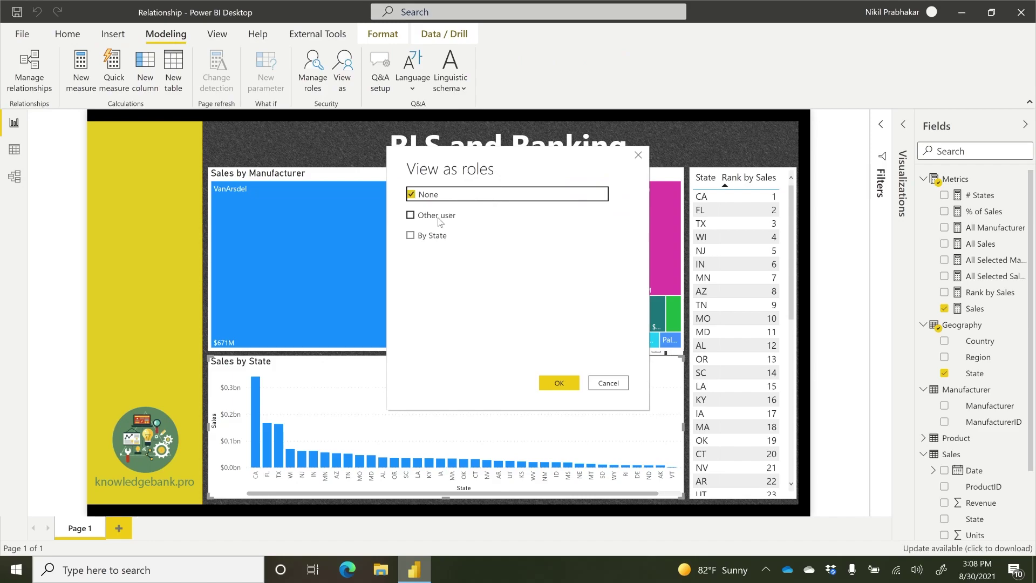
{"action": "left_click", "coordinate": [439, 217]}
{"action": "left_click", "coordinate": [523, 219]}
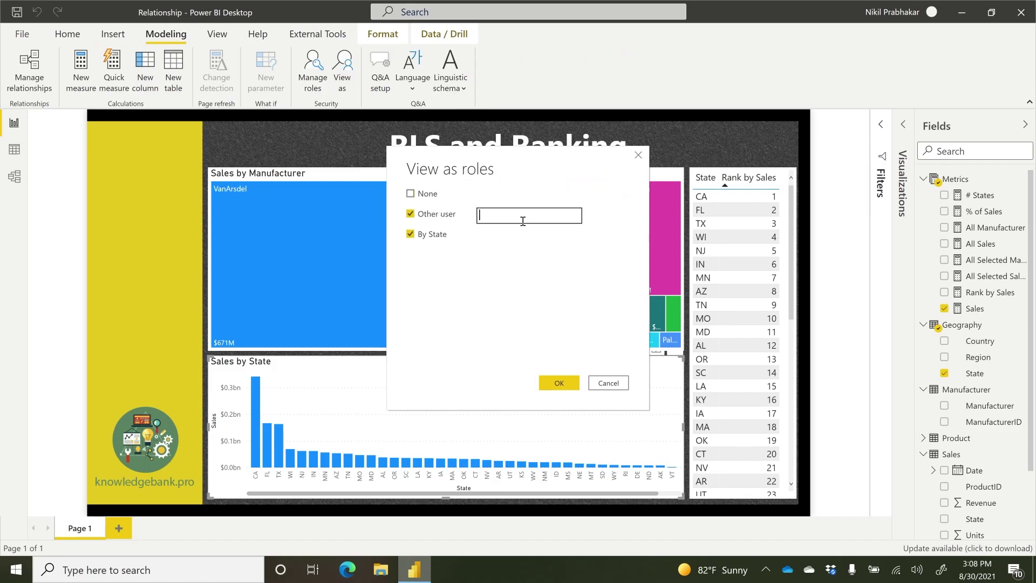
{"action": "type", "text": "user1@test.com"}
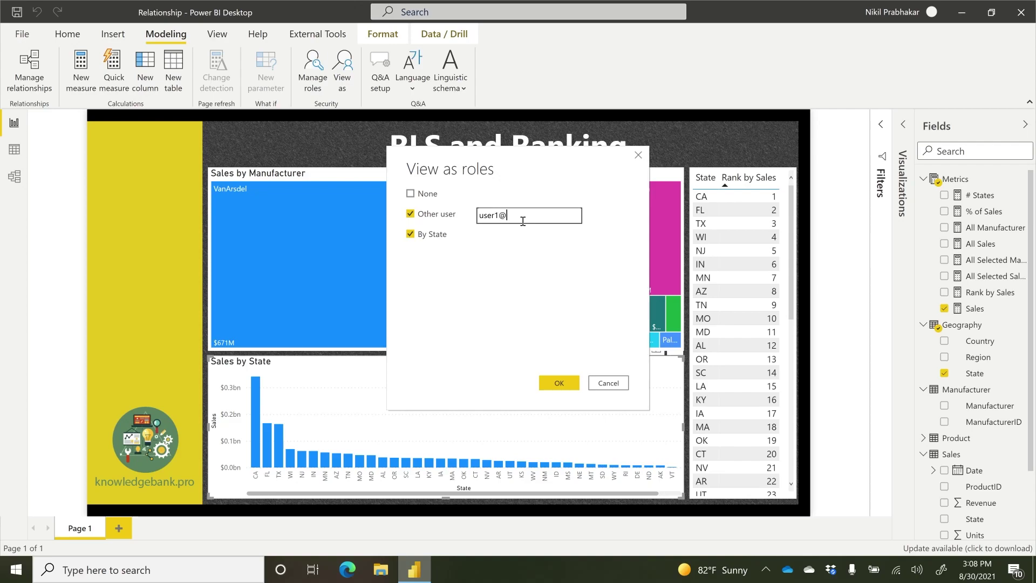
{"action": "left_click", "coordinate": [559, 383]}
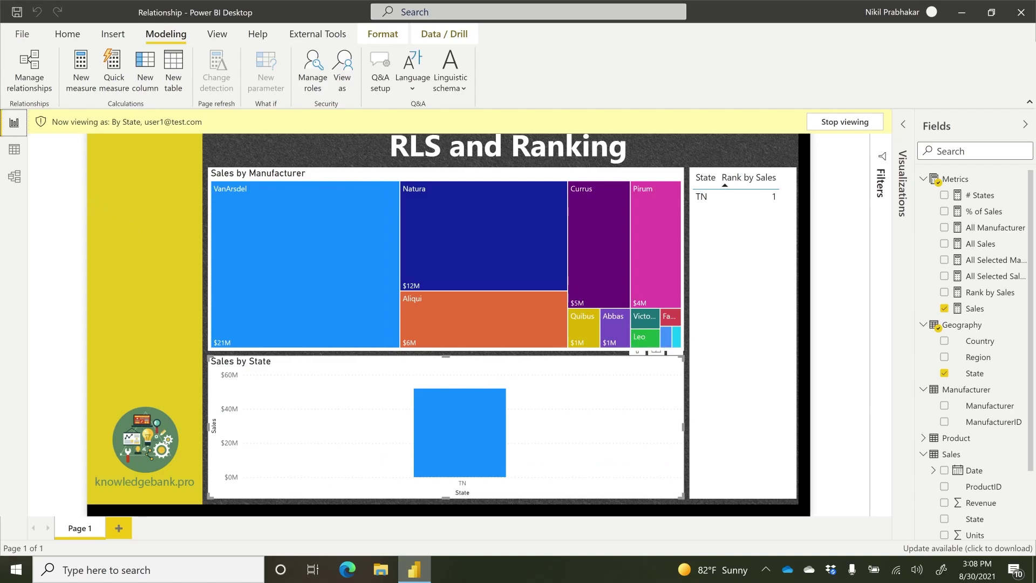
{"action": "left_click", "coordinate": [15, 149]}
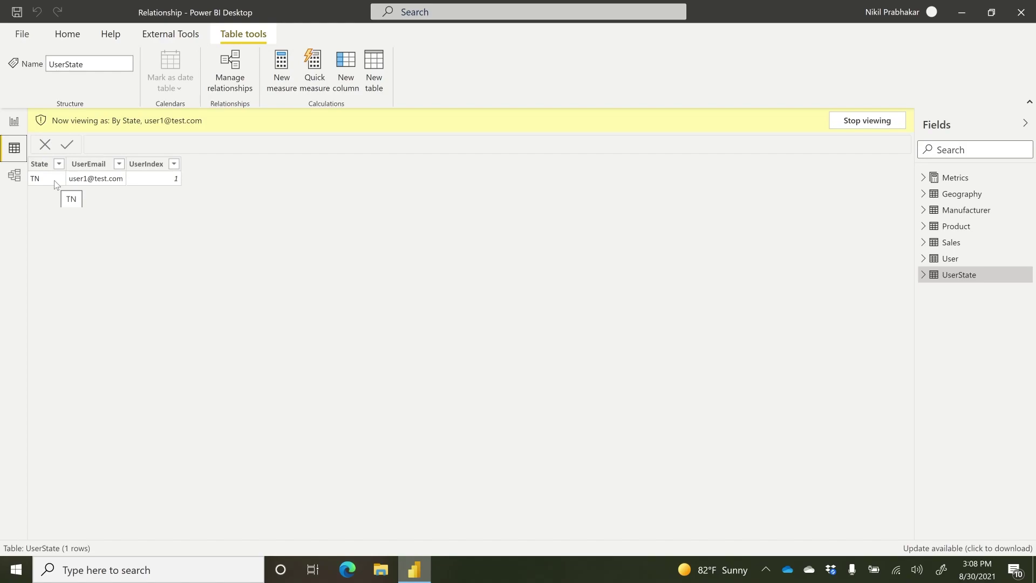
{"action": "left_click", "coordinate": [970, 197]}
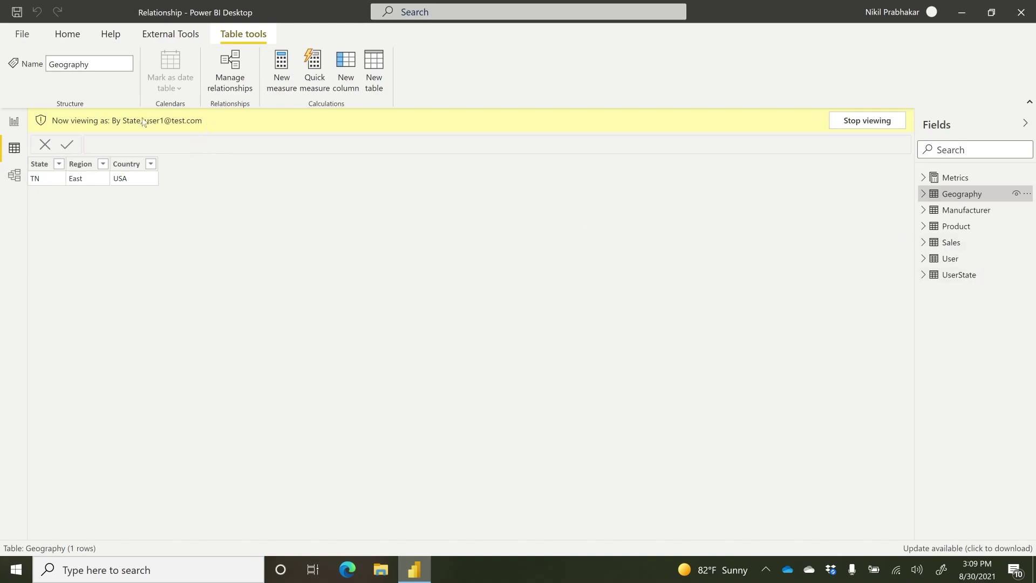
{"action": "left_click", "coordinate": [14, 121]}
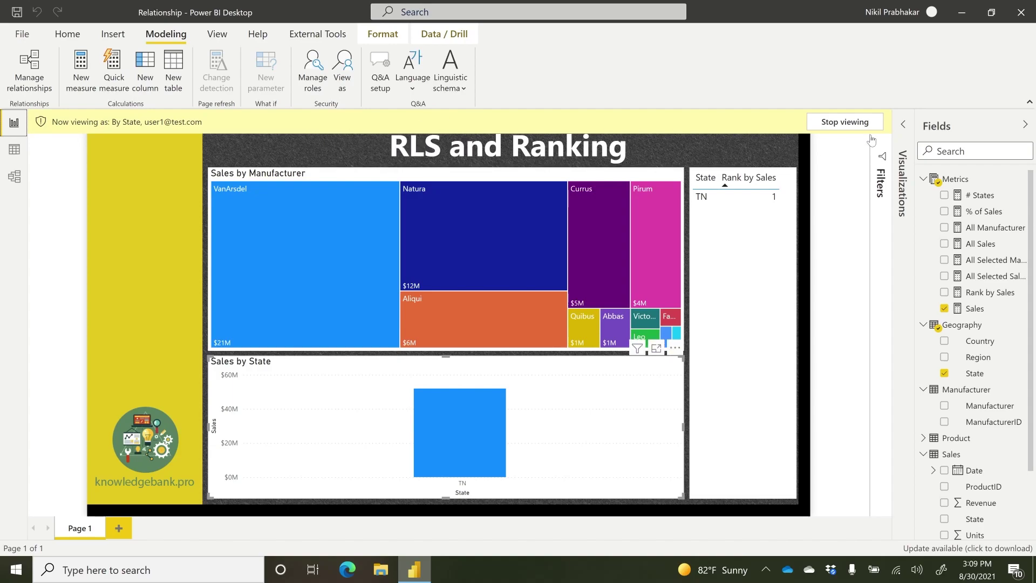
Step: Stop the role preview and turn off Apply security filter in both directions on UserState–Geography
{"action": "left_click", "coordinate": [846, 122]}
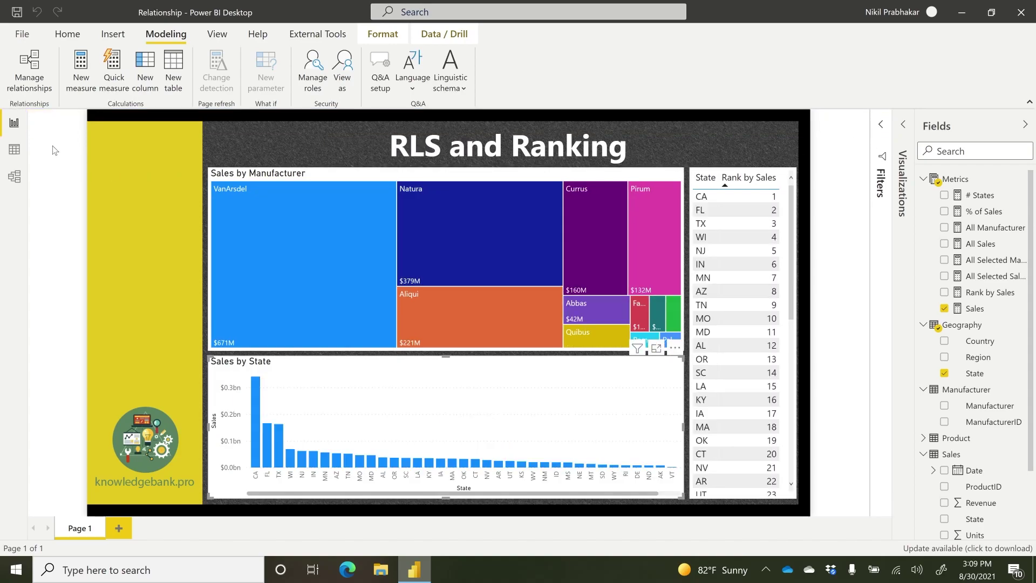
{"action": "left_click", "coordinate": [14, 177]}
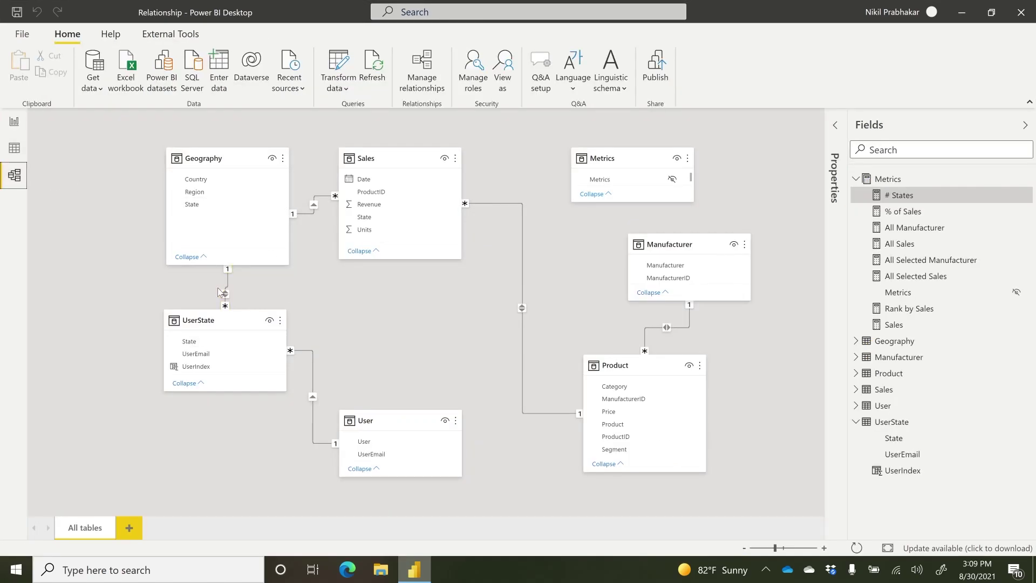
{"action": "left_click", "coordinate": [229, 291]}
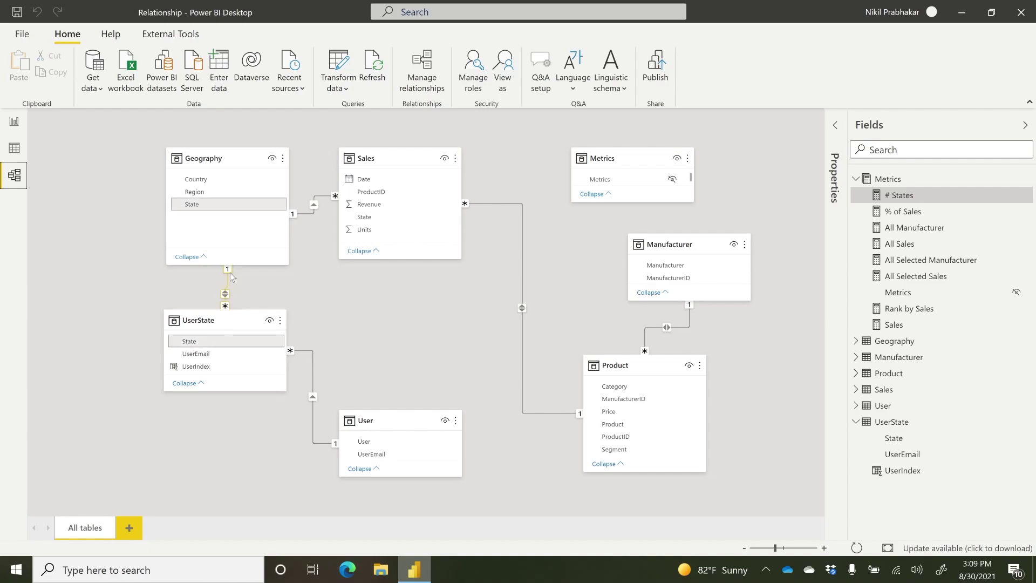
{"action": "left_click", "coordinate": [232, 238]}
{"action": "left_click", "coordinate": [205, 308]}
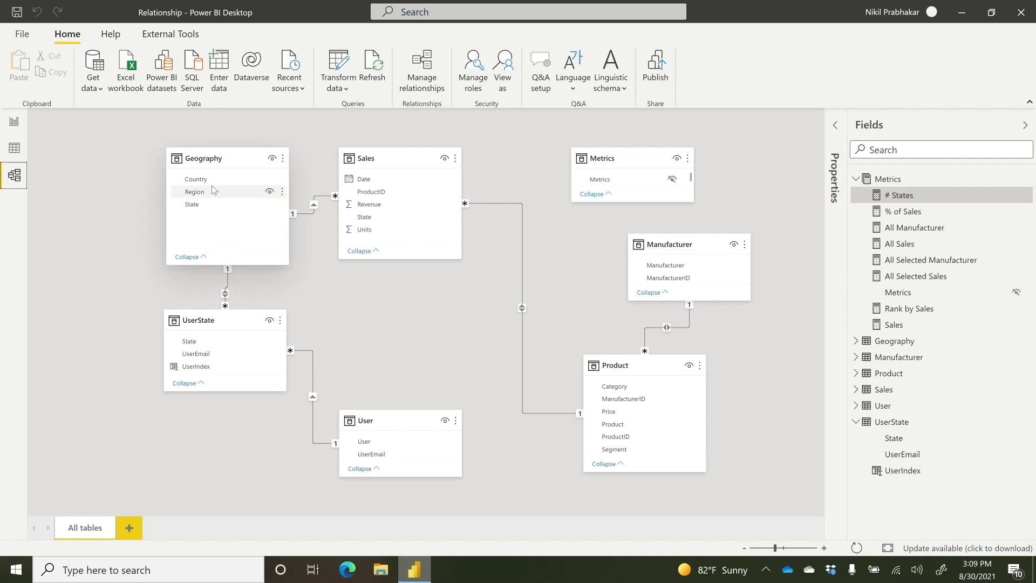
{"action": "double_click", "coordinate": [227, 293]}
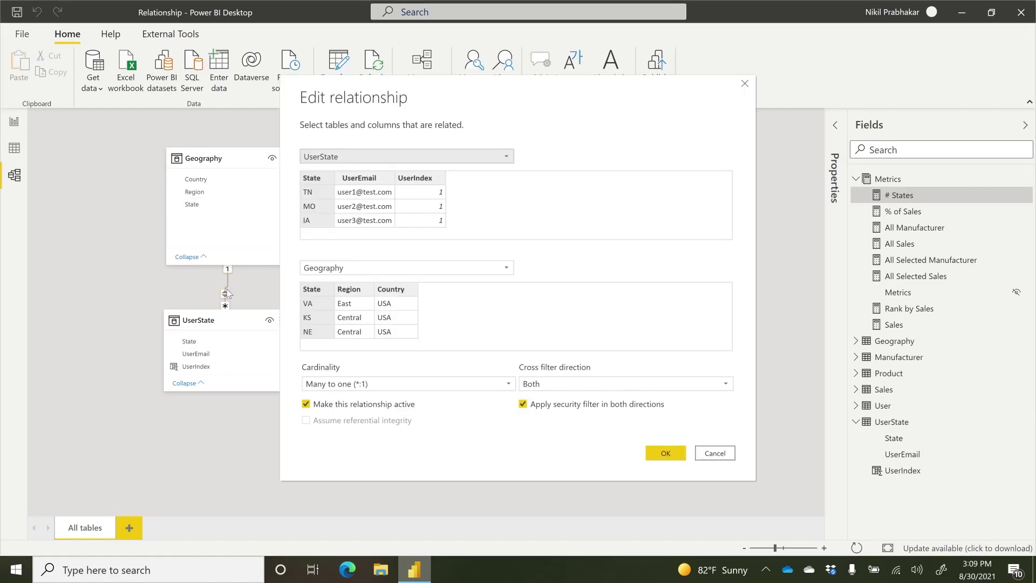
{"action": "left_click", "coordinate": [564, 405]}
{"action": "left_click", "coordinate": [659, 453]}
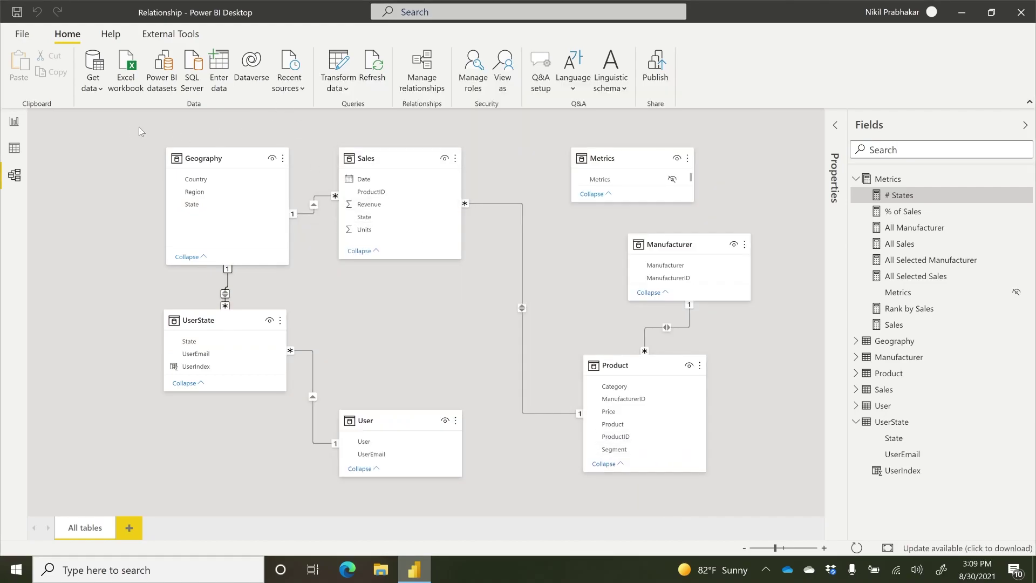
Step: Check the UserState table's UserIndex = 1 column formula, then return to the RLS and Ranking page
{"action": "left_click", "coordinate": [14, 148]}
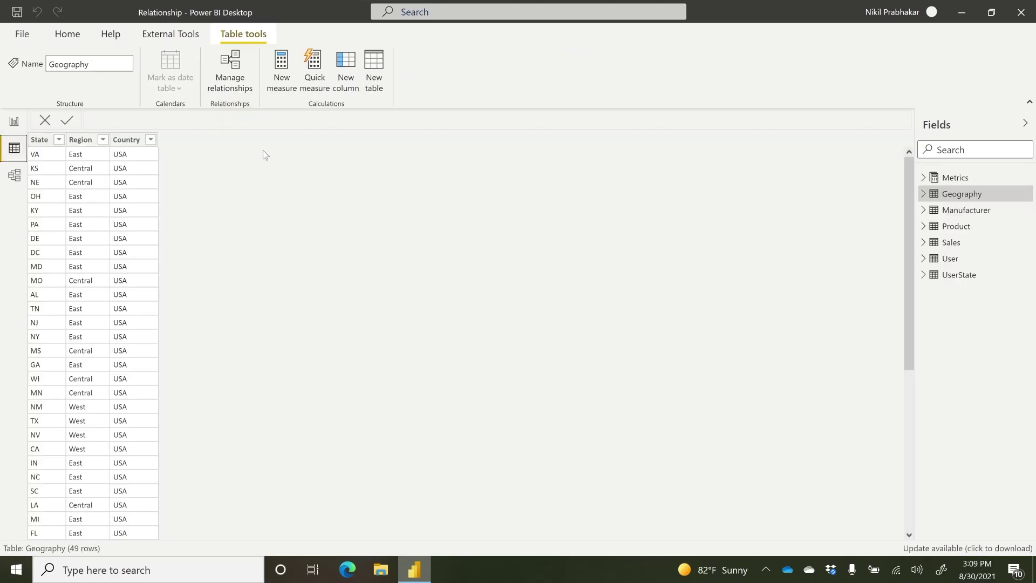
{"action": "left_click", "coordinate": [956, 274]}
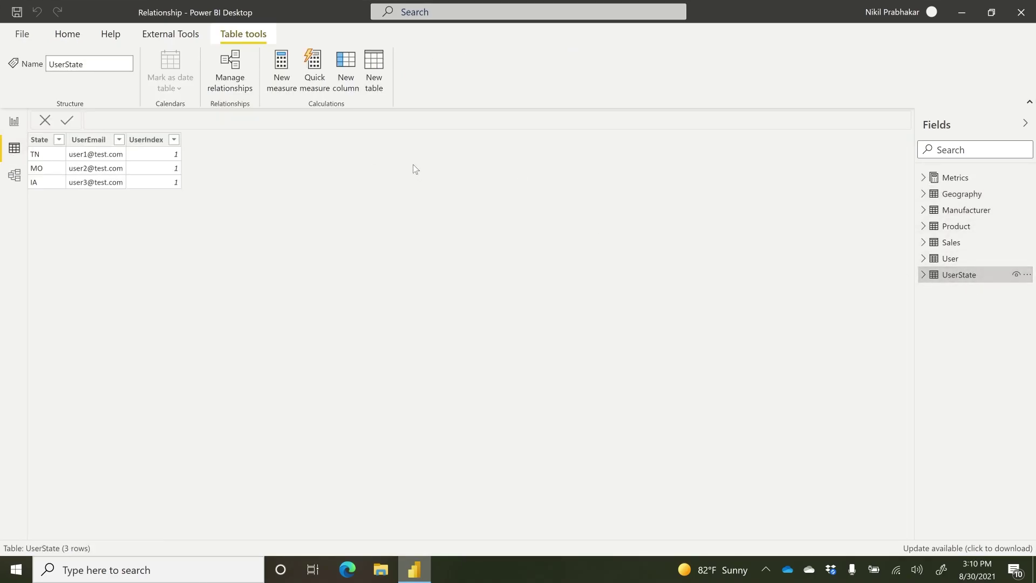
{"action": "left_click", "coordinate": [138, 140]}
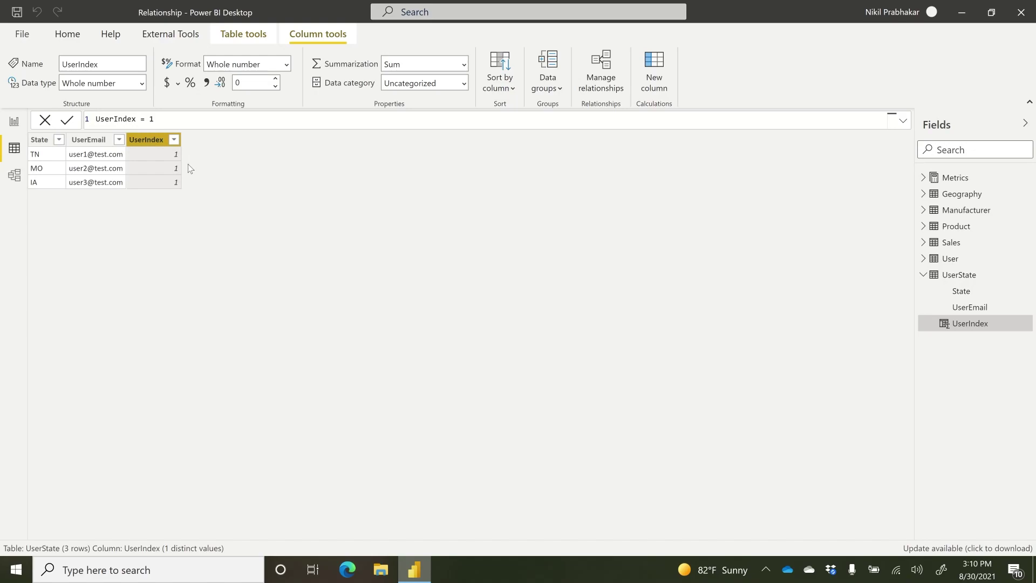
{"action": "left_click", "coordinate": [13, 121]}
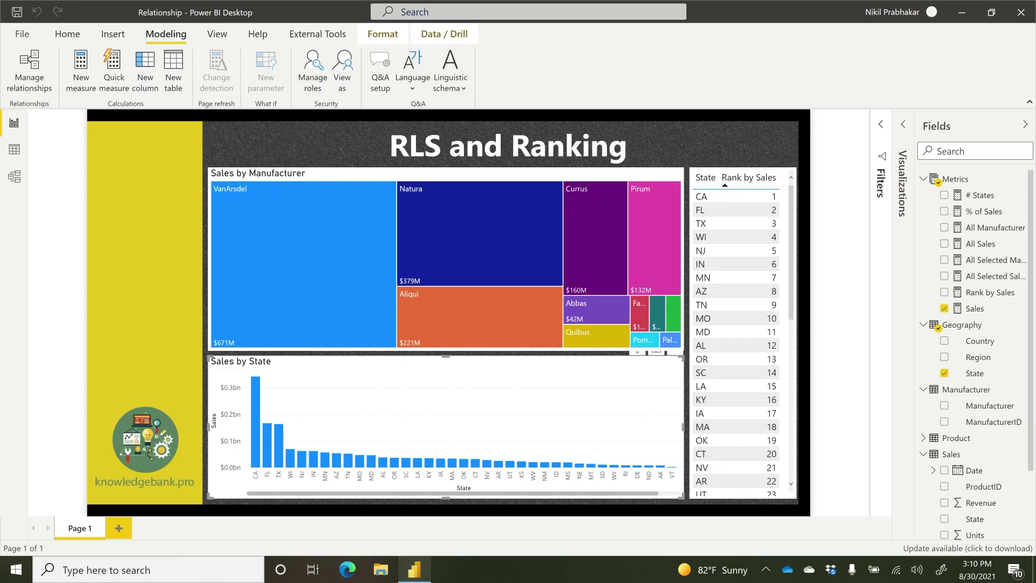
Step: Replace Rank by Sales with RANKX(ALL(Geography[State]), CALCULATE([Sales], ALL(UserState[UserIndex]))), removing the blank line
{"action": "left_click", "coordinate": [993, 293]}
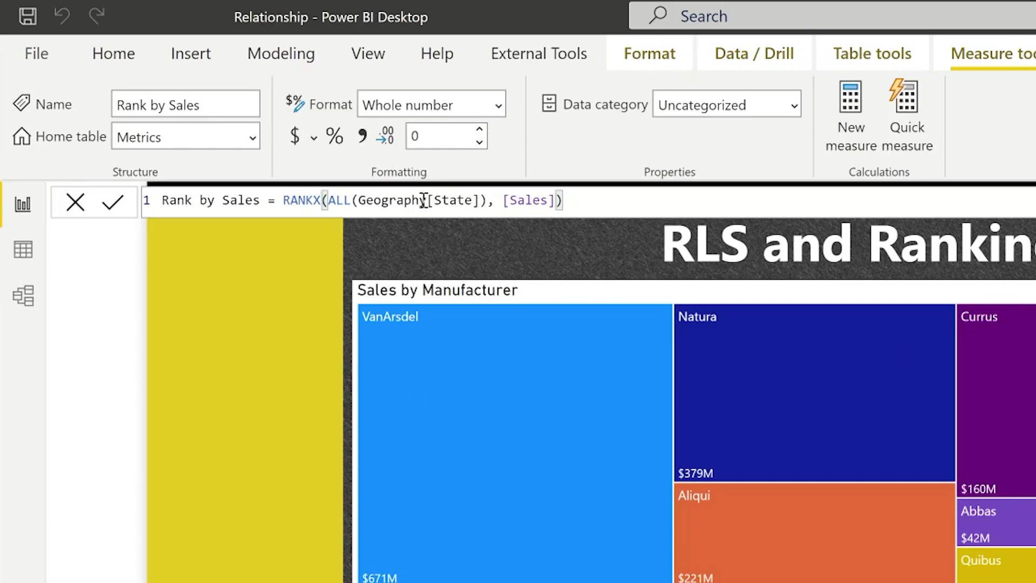
{"action": "left_click_drag", "start_coordinate": [577, 201], "coordinate": [105, 205]}
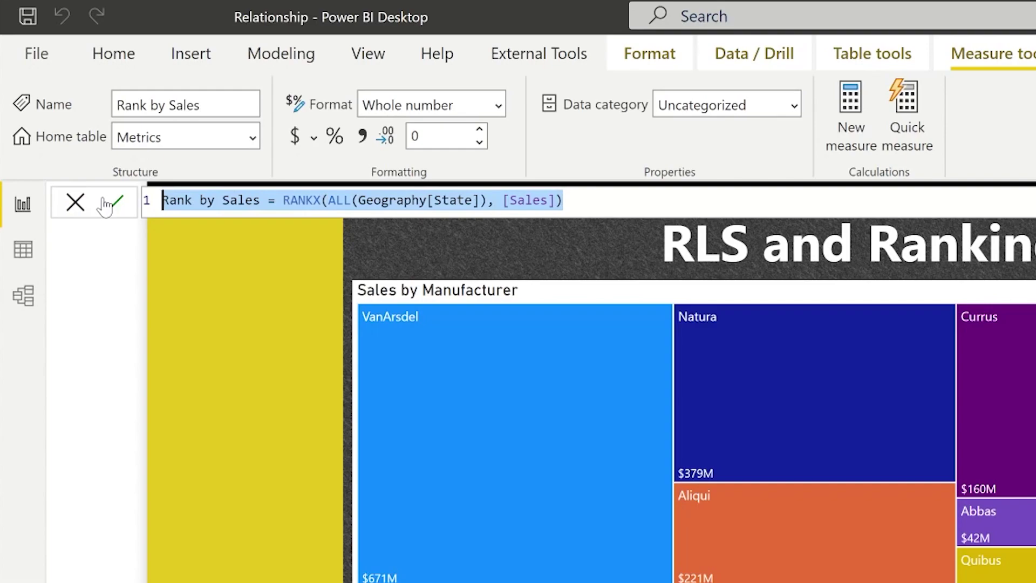
{"action": "type", "text": "Rank by Sales = RANKX(ALL(Geography[State]), CALCULATE([Sales], ALL(UserState[UserIndex])))"}
{"action": "key", "text": "BackSpace"}
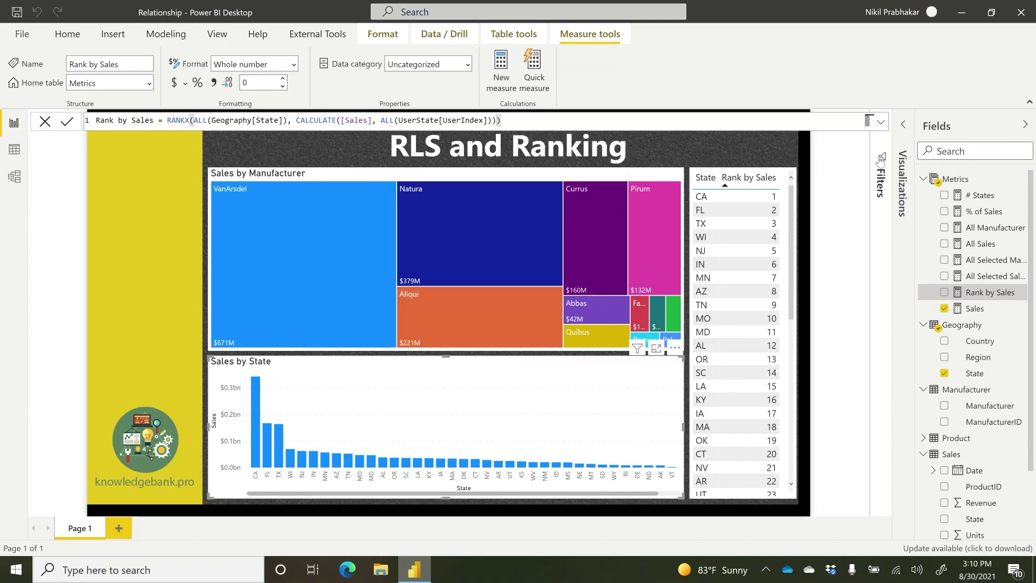
Step: Tick UserIndex 1 in the page filter, leaving TN, MO and IA in the charts
{"action": "left_click", "coordinate": [878, 153]}
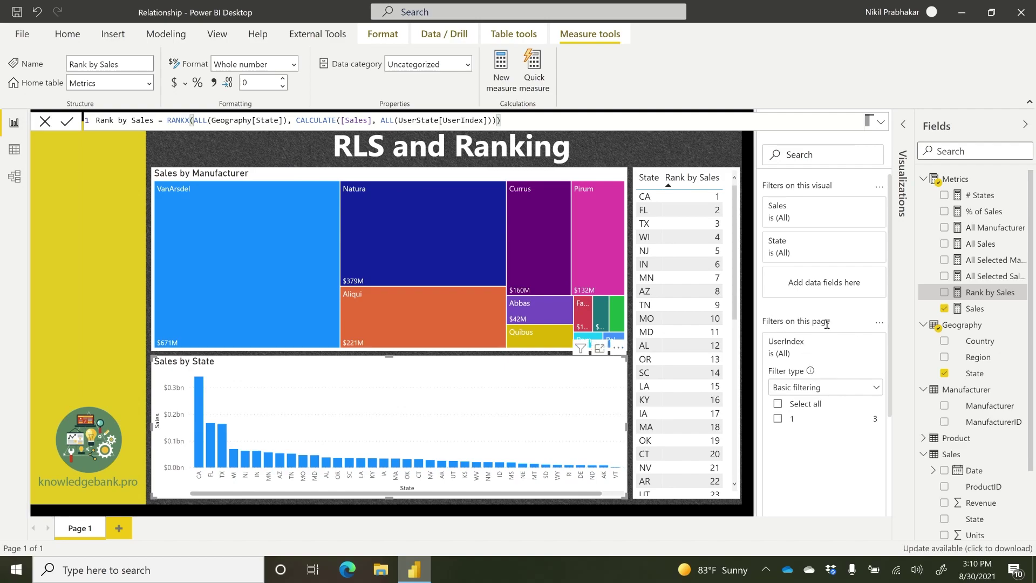
{"action": "left_click", "coordinate": [778, 419]}
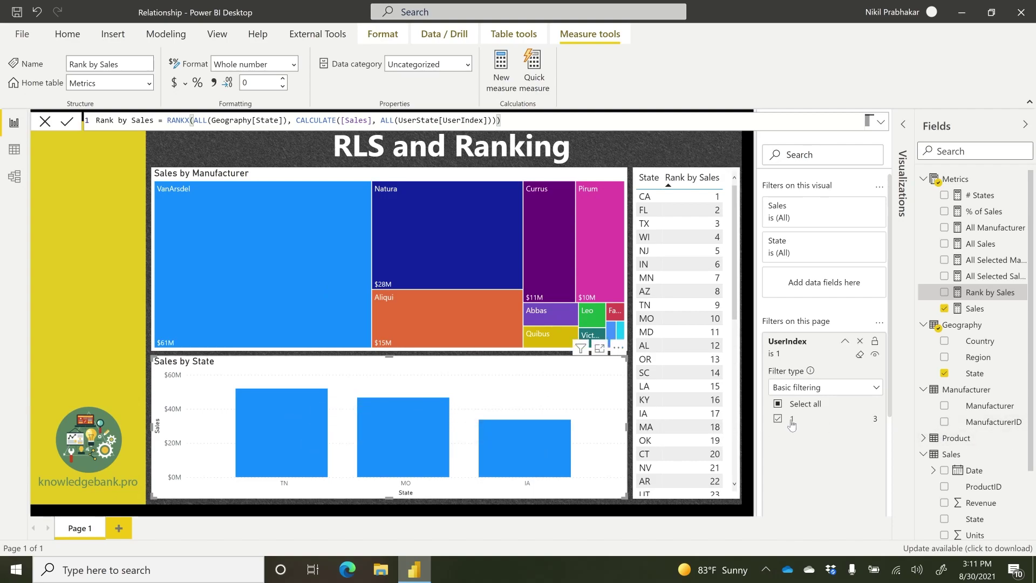
Step: Set View as roles to Other user with the test user's e-mail and the By State role
{"action": "left_click", "coordinate": [72, 42]}
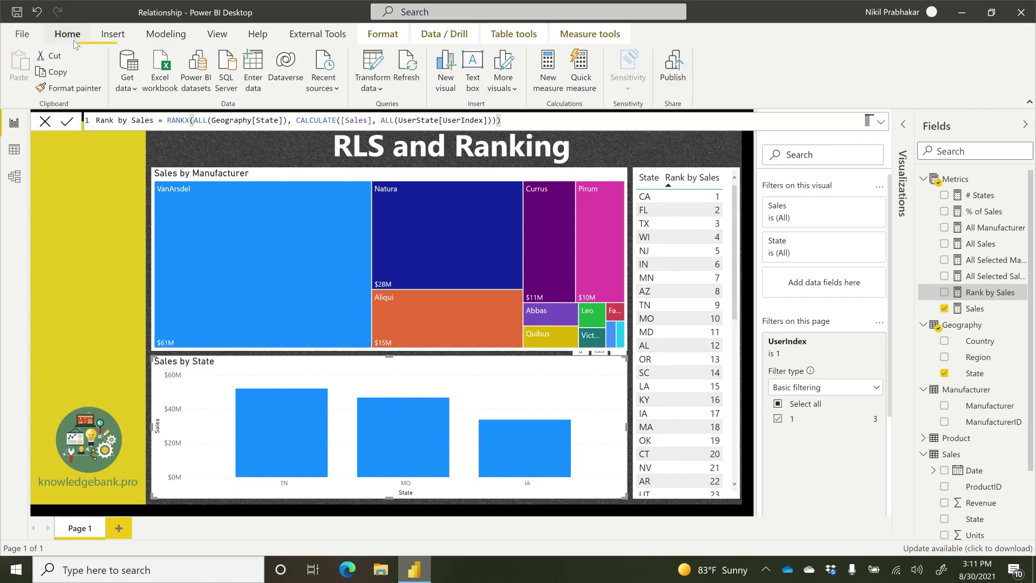
{"action": "left_click", "coordinate": [166, 34]}
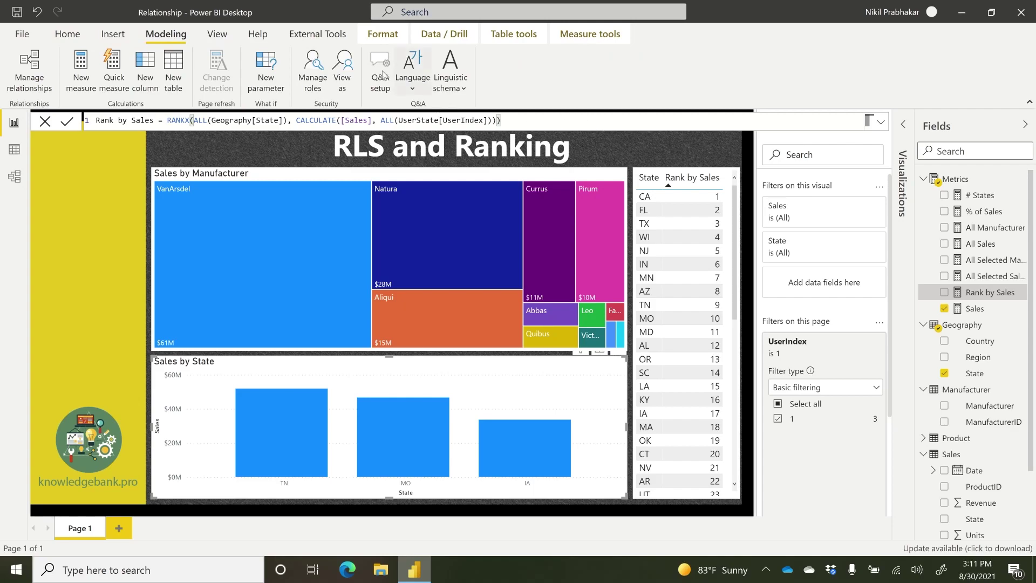
{"action": "left_click", "coordinate": [348, 65]}
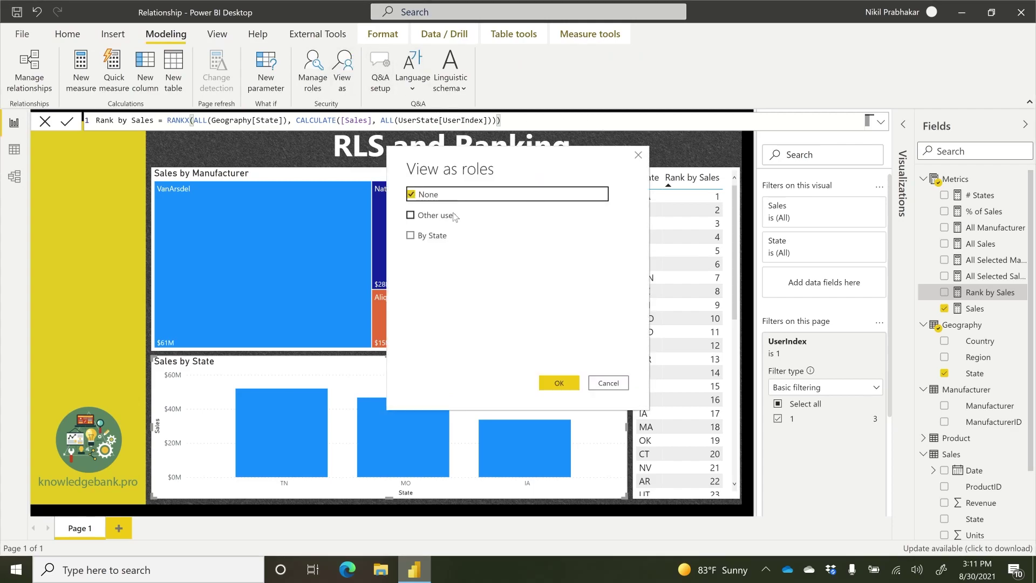
{"action": "left_click", "coordinate": [454, 216]}
{"action": "left_click", "coordinate": [450, 236]}
{"action": "left_click", "coordinate": [553, 215]}
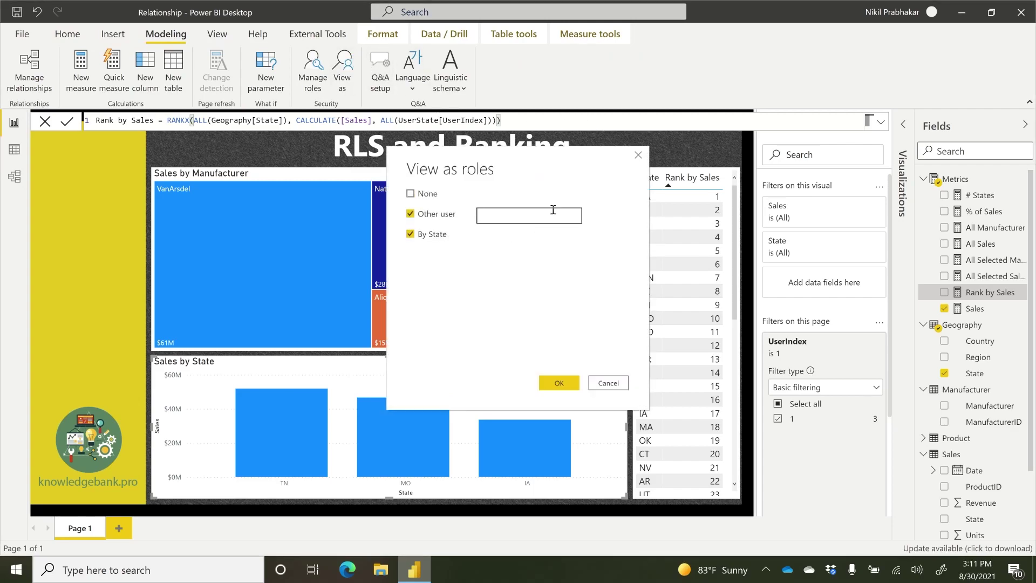
{"action": "type", "text": "user1@test.com"}
{"action": "left_click", "coordinate": [559, 378]}
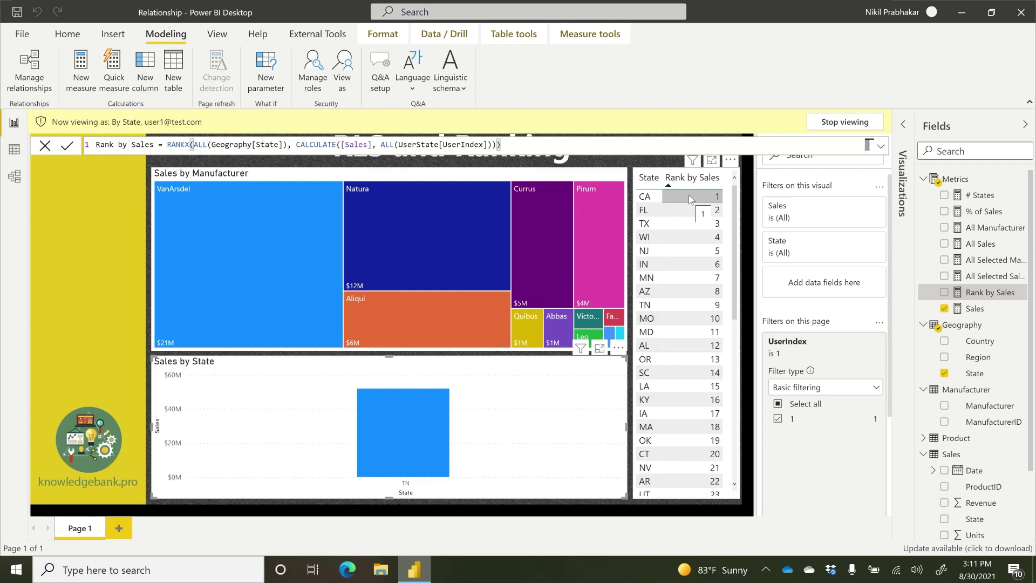
Step: Cross-filter the report by the VanArsdel and Natura treemap tiles, clearing each selection afterwards
{"action": "left_click", "coordinate": [248, 249]}
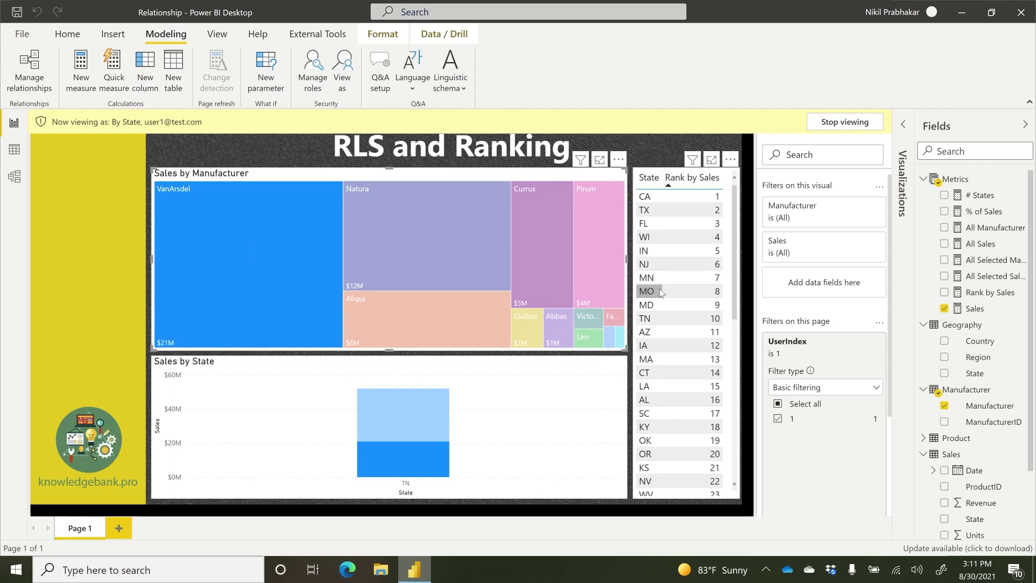
{"action": "left_click", "coordinate": [270, 280]}
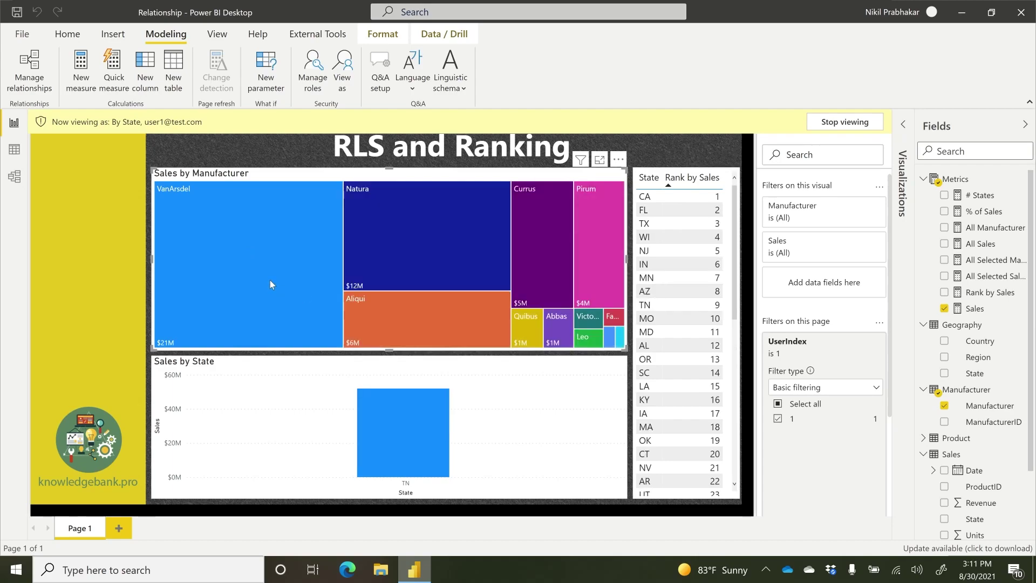
{"action": "left_click", "coordinate": [389, 213]}
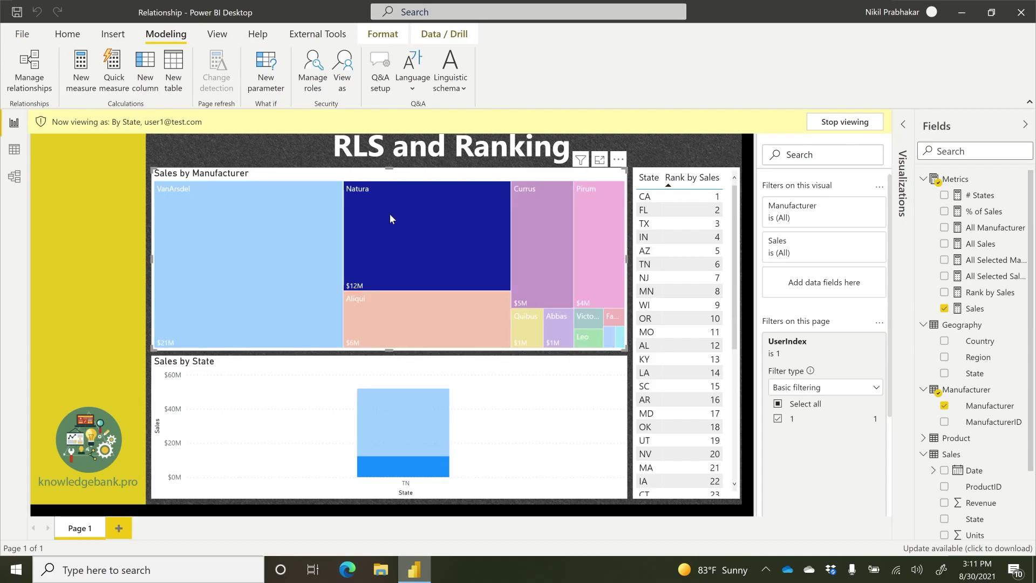
{"action": "left_click", "coordinate": [365, 235]}
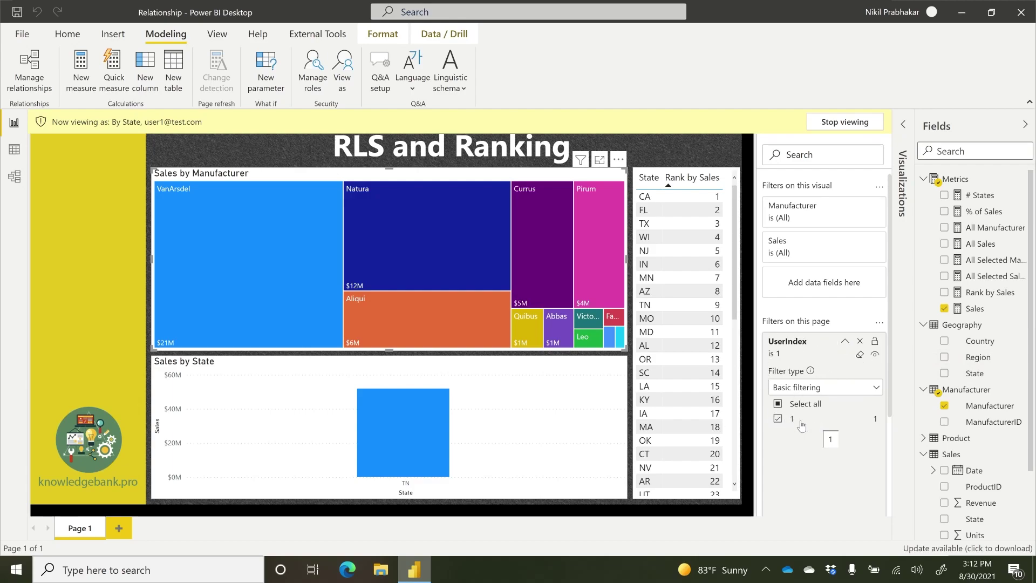
Step: Untick and retick UserIndex 1 to compare the data, then hide the filter from viewers
{"action": "left_click", "coordinate": [778, 421]}
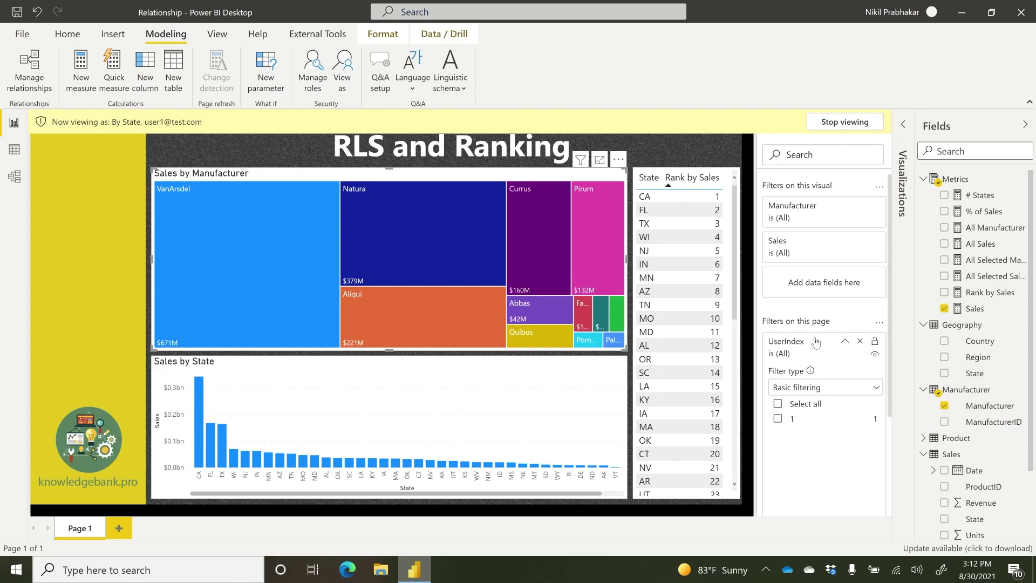
{"action": "left_click", "coordinate": [777, 419]}
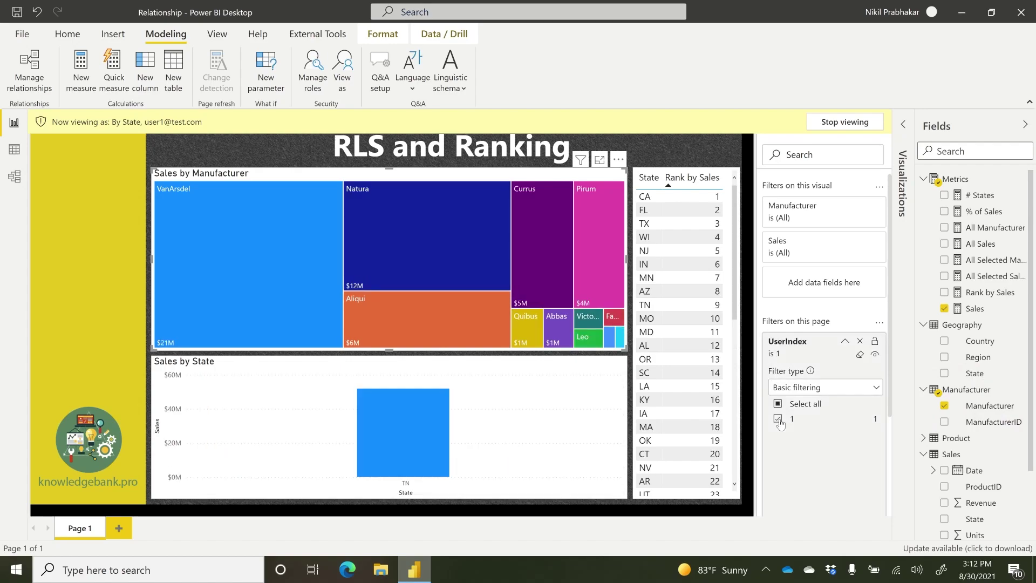
{"action": "left_click", "coordinate": [875, 354]}
{"action": "left_click", "coordinate": [16, 155]}
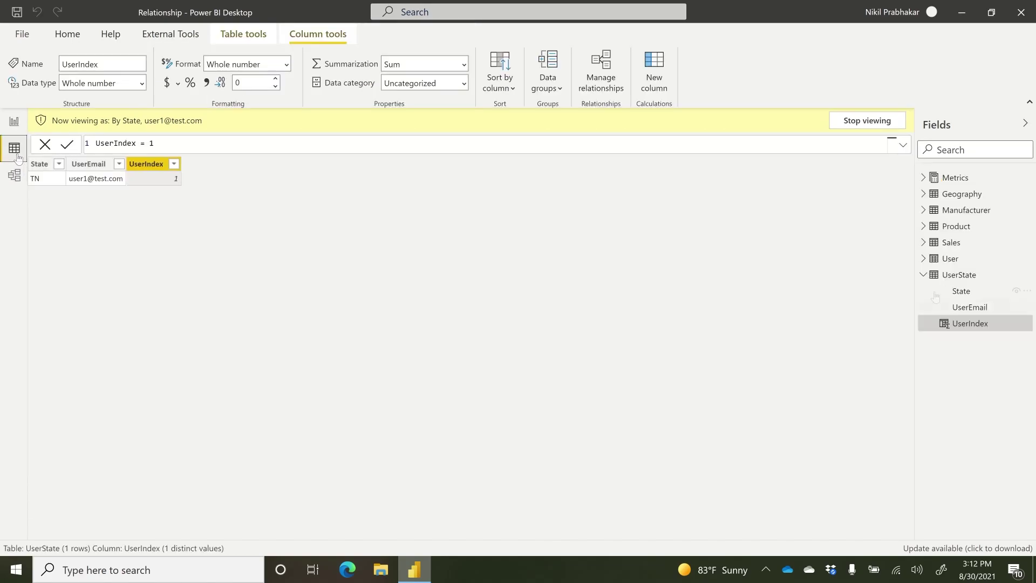
{"action": "left_click", "coordinate": [949, 259]}
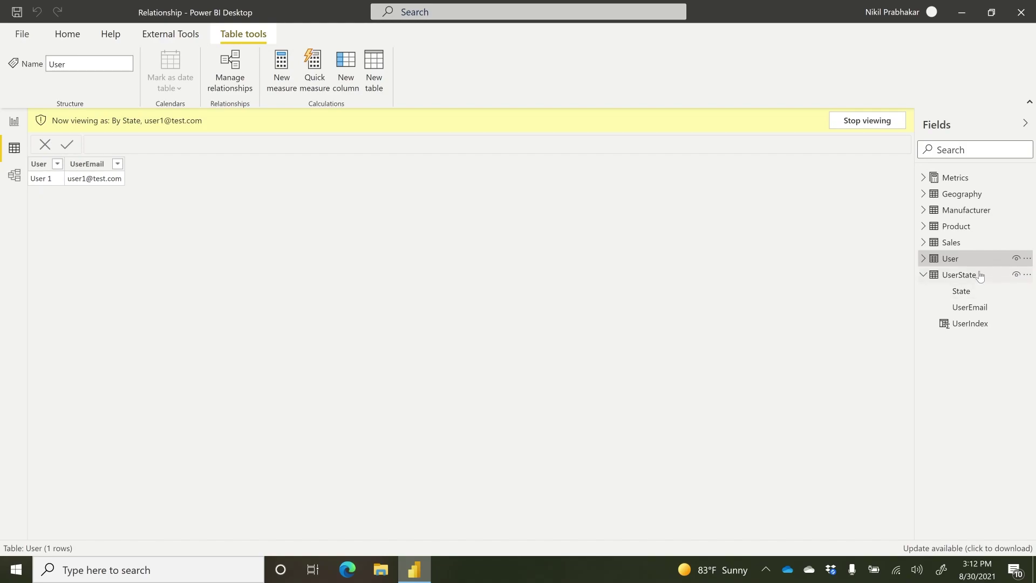
{"action": "left_click", "coordinate": [966, 275]}
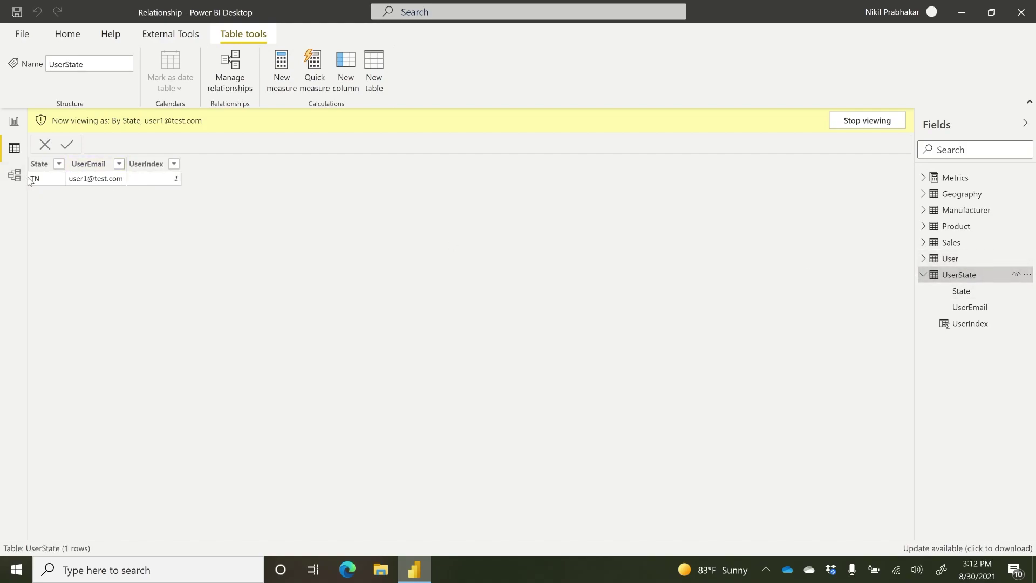
{"action": "left_click", "coordinate": [975, 195]}
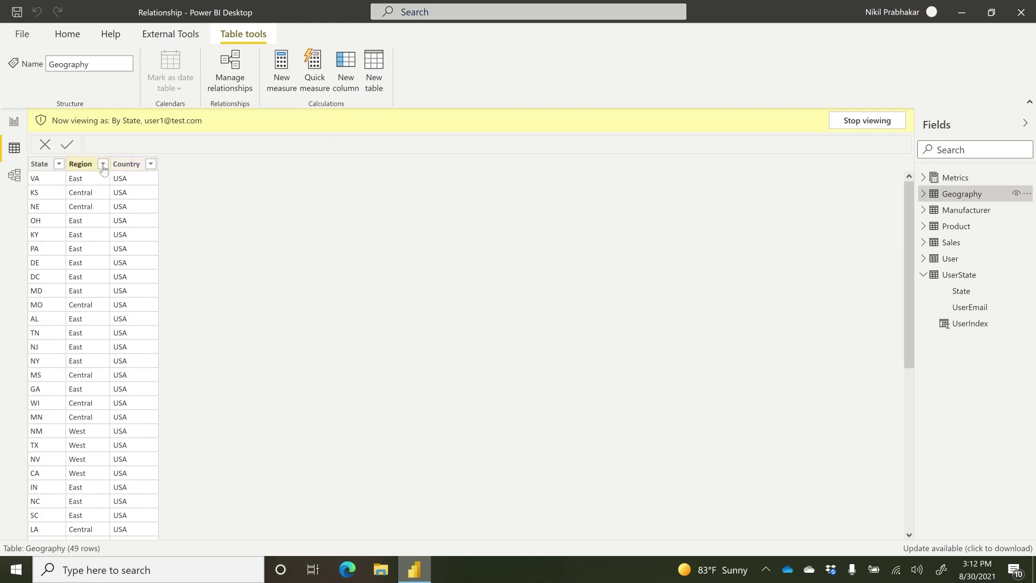
{"action": "left_click", "coordinate": [14, 176]}
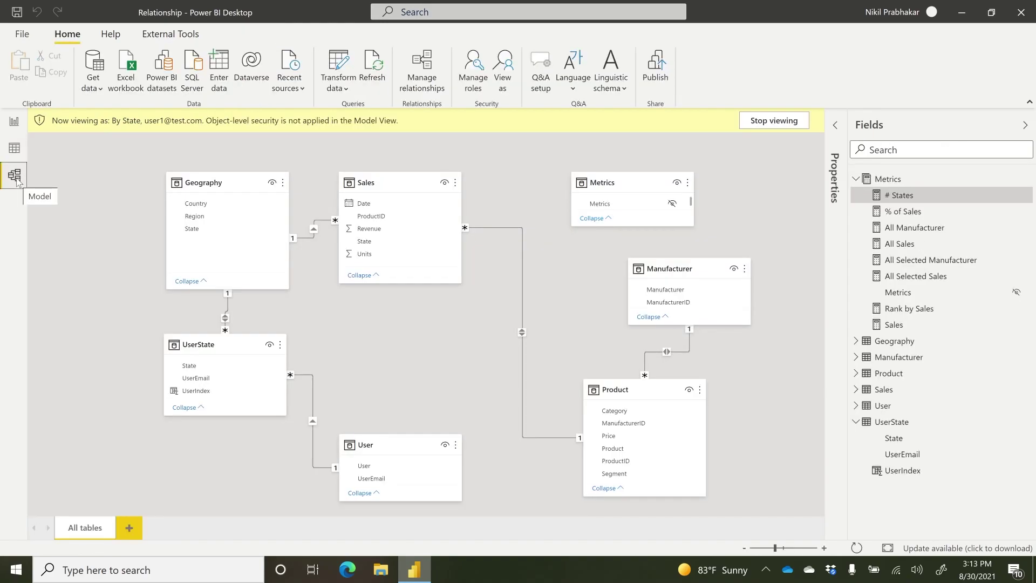
{"action": "double_click", "coordinate": [225, 317]}
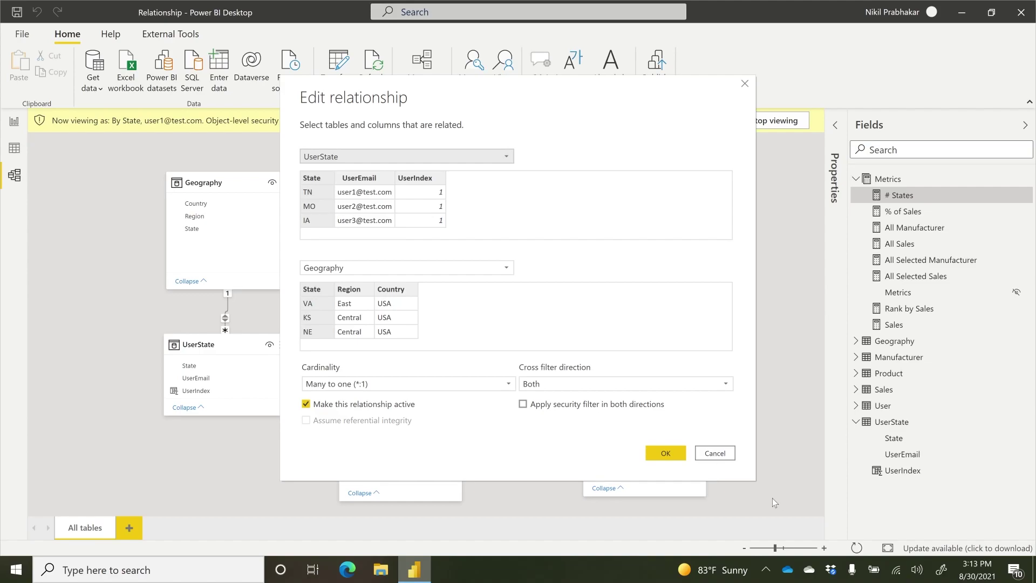
{"action": "left_click", "coordinate": [697, 457]}
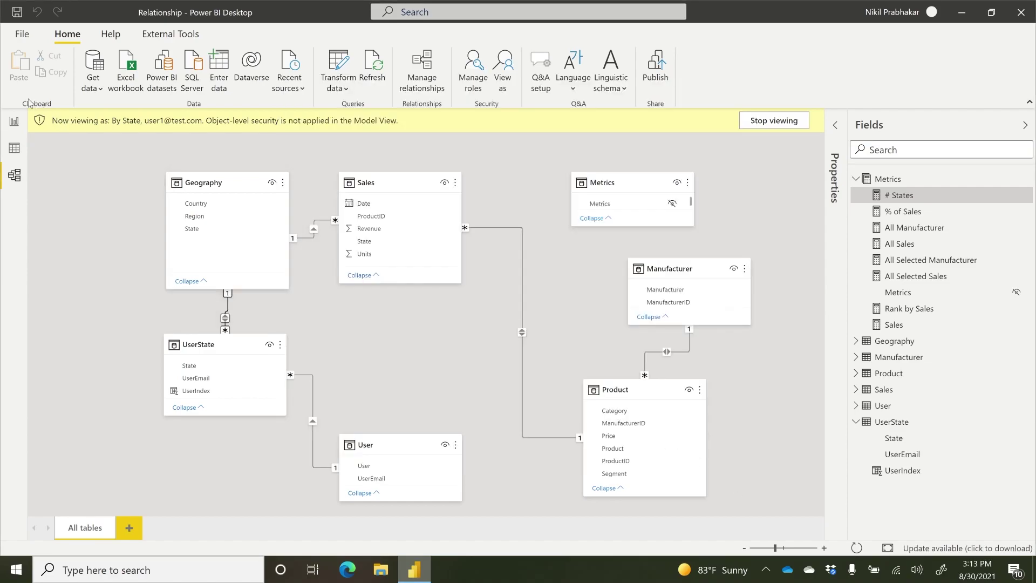
{"action": "left_click", "coordinate": [8, 127]}
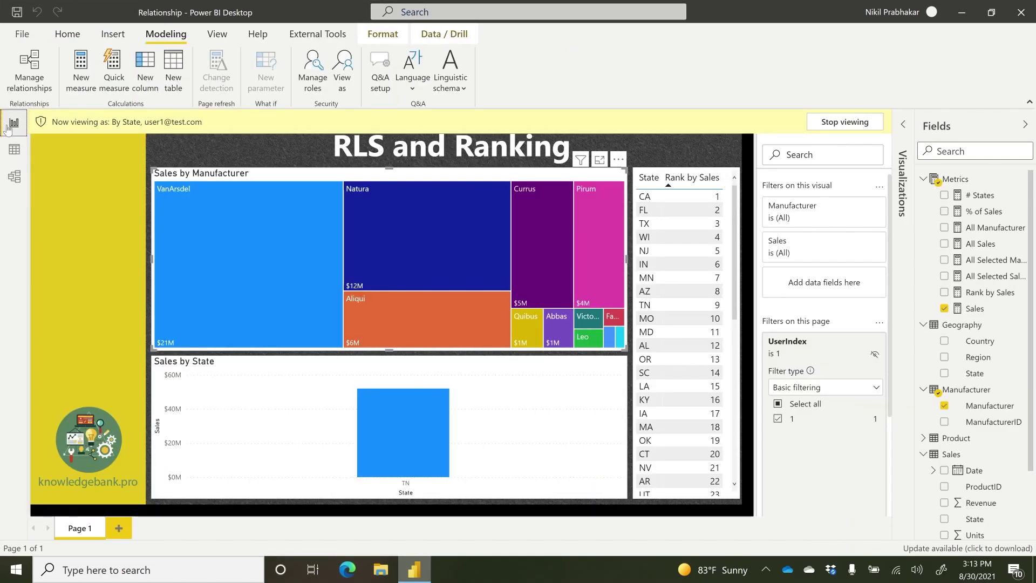
{"action": "left_click", "coordinate": [990, 292]}
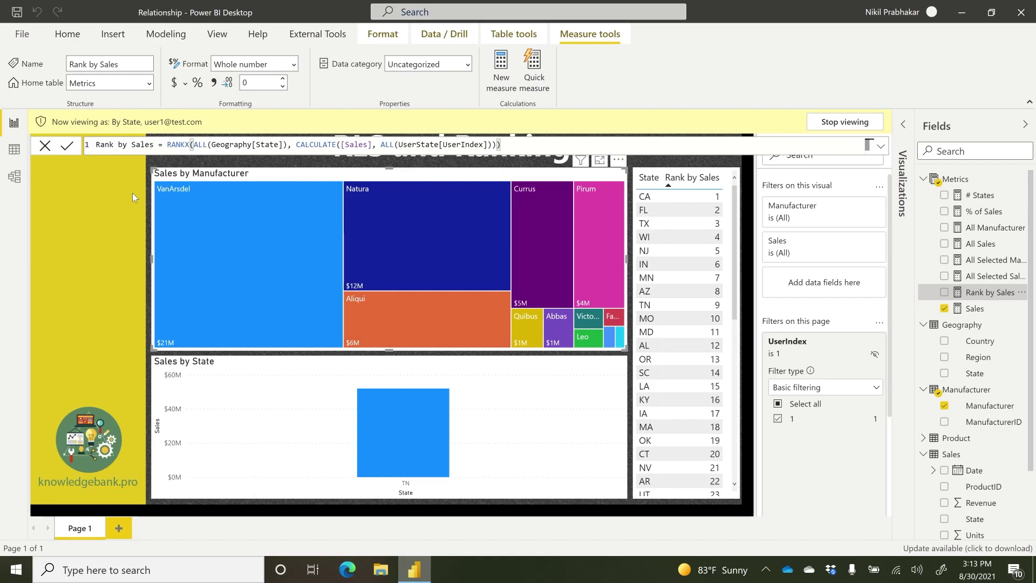
{"action": "left_click", "coordinate": [963, 182]}
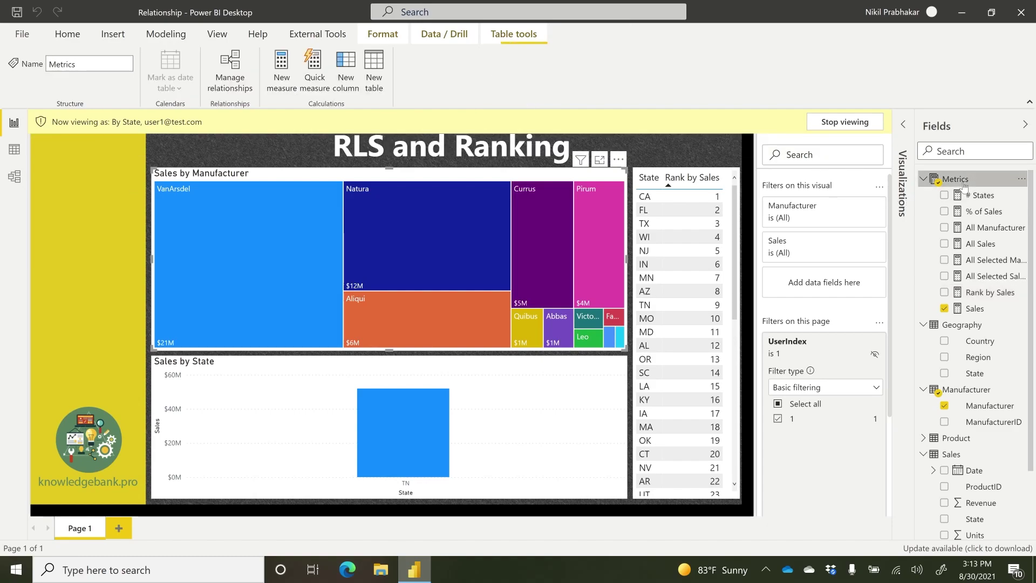